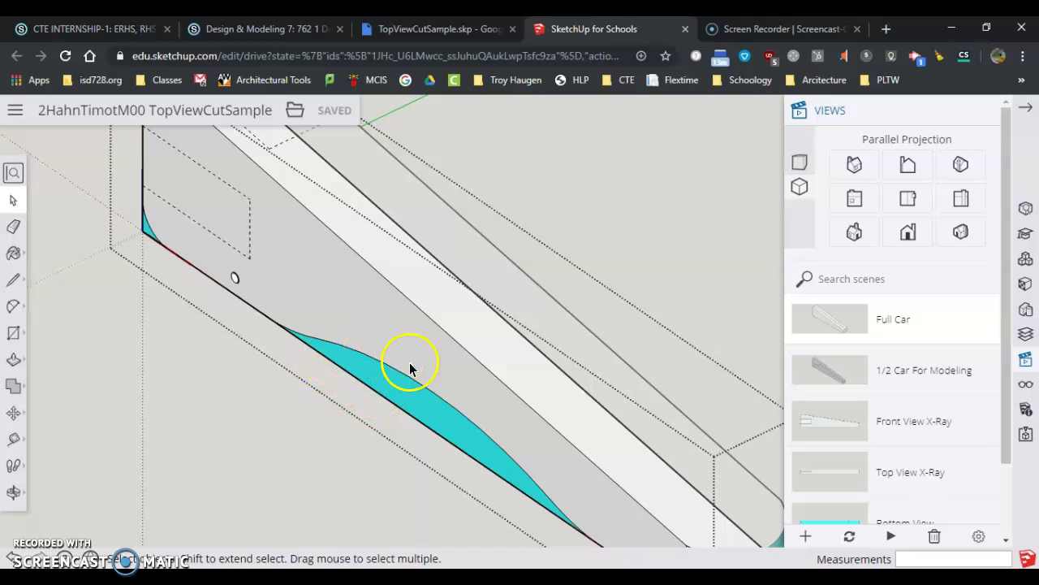
# Step: Switch to the 1/2 Car For Modeling scene and examine the half car's underside
pyautogui.moveTo(528, 416); pyautogui.dragTo(647, 291, button='middle')
pyautogui.moveTo(595, 350)
pyautogui.mouseDown(button='middle')
pyautogui.moveTo(529, 406)
pyautogui.moveTo(277, 493)
pyautogui.mouseUp(button='middle')
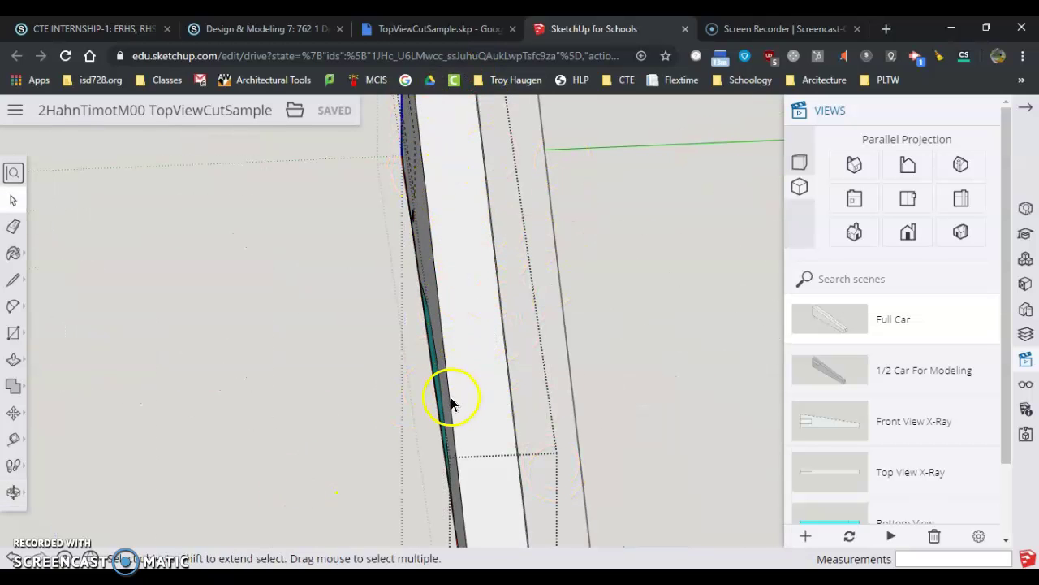
pyautogui.click(854, 374)
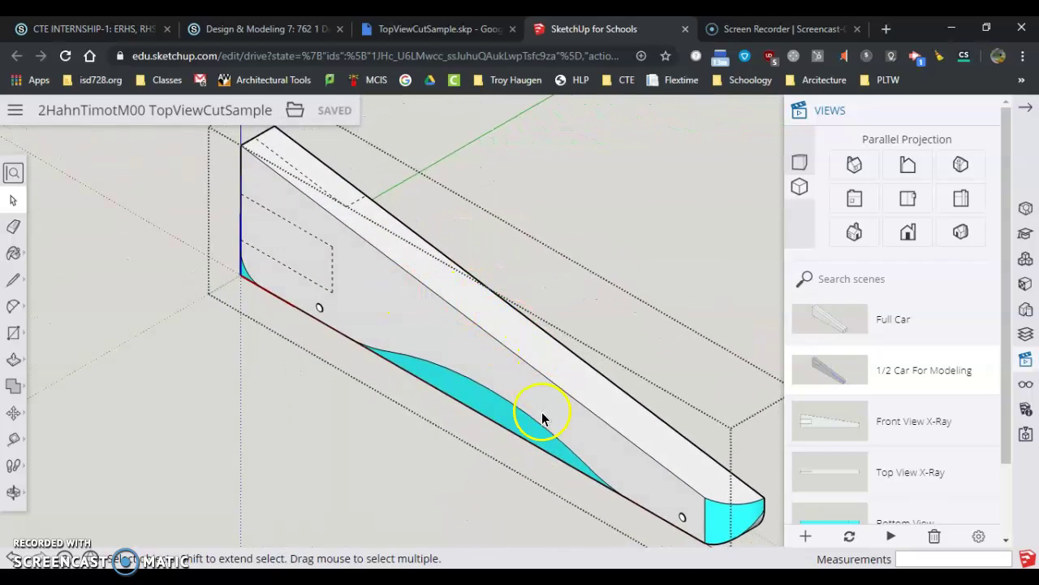
pyautogui.moveTo(542, 411)
pyautogui.mouseDown(button='middle')
pyautogui.moveTo(459, 385)
pyautogui.moveTo(57, 318)
pyautogui.moveTo(858, 372)
pyautogui.moveTo(715, 307)
pyautogui.moveTo(775, 49)
pyautogui.mouseUp(button='middle')
pyautogui.moveTo(596, 333); pyautogui.dragTo(546, 104, button='middle')
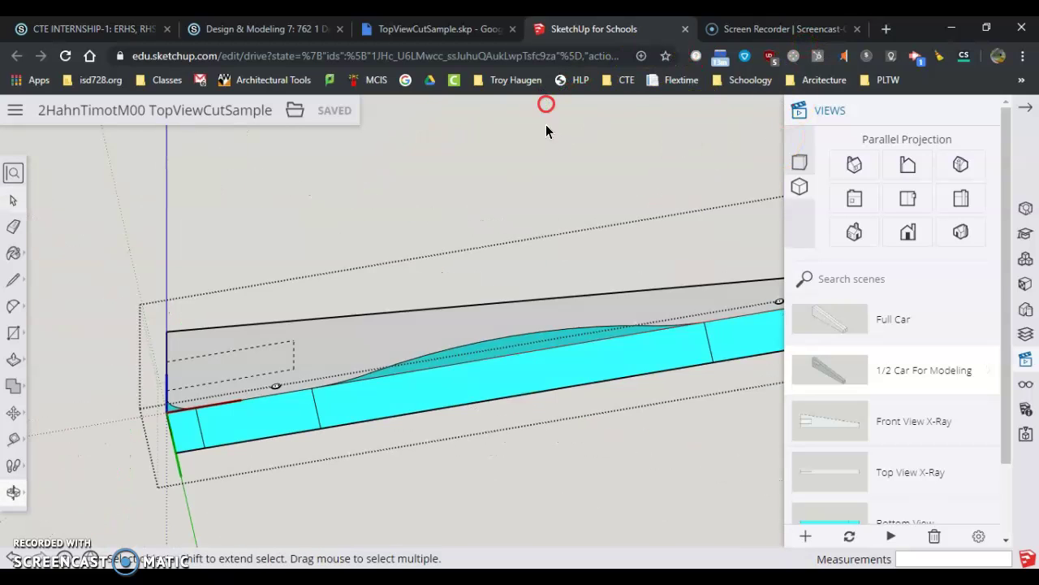
pyautogui.scroll(3, 543, 364)
pyautogui.scroll(-3, 578, 281)
pyautogui.scroll(-3, 379, 399)
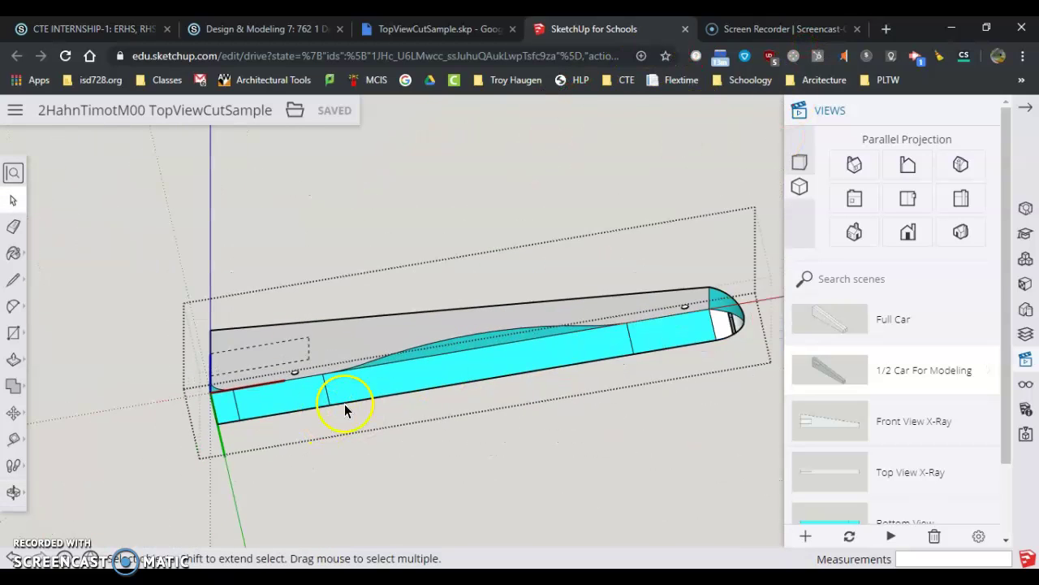
pyautogui.scroll(3, 655, 313)
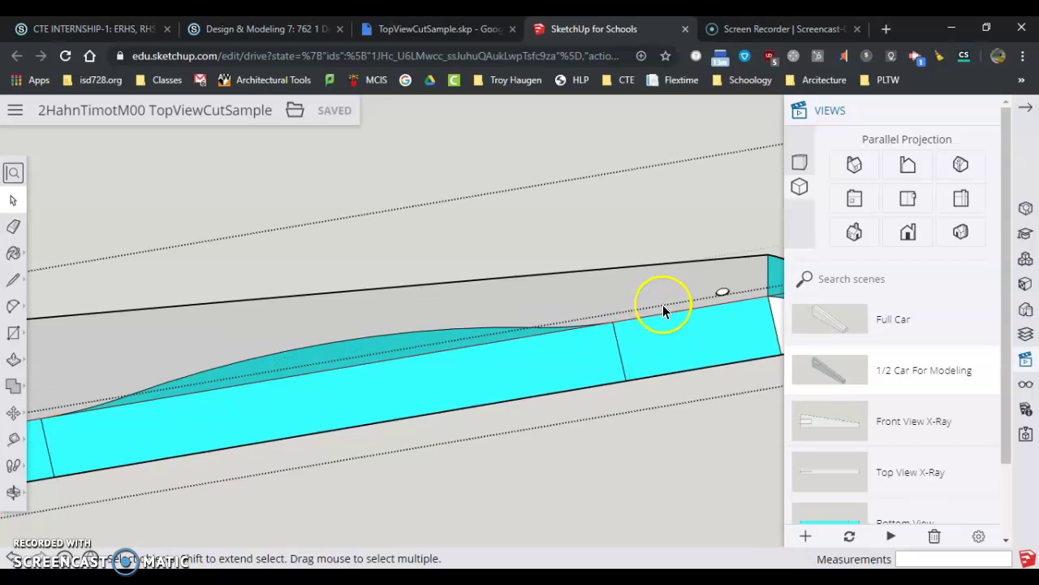
pyautogui.scroll(-2, 627, 315)
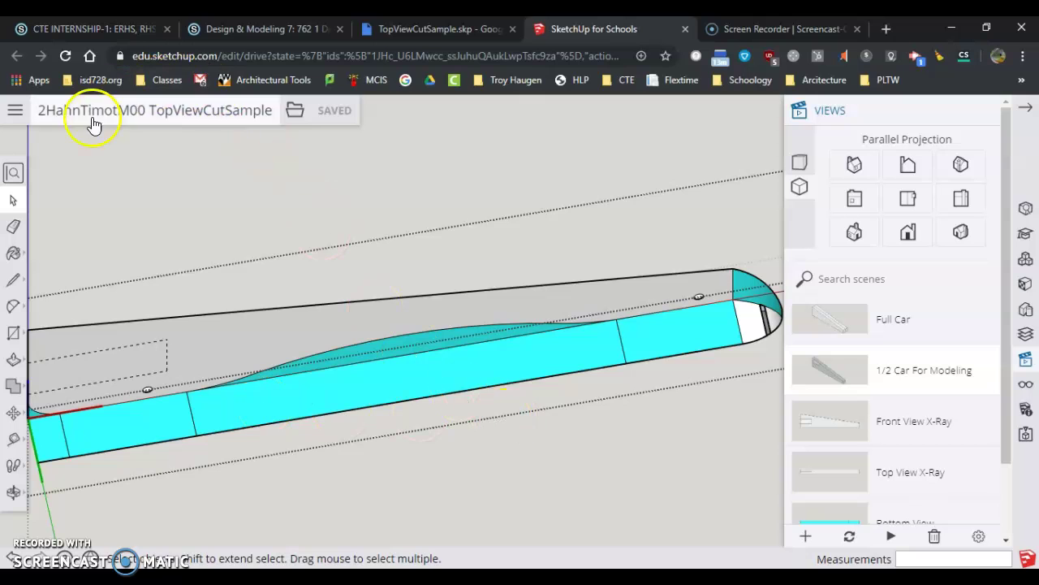
# Step: Draw a two-point arc on the car's bottom face, starting and ending on its inner edge, with a bulge of about 16.8 mm
pyautogui.click(11, 307)
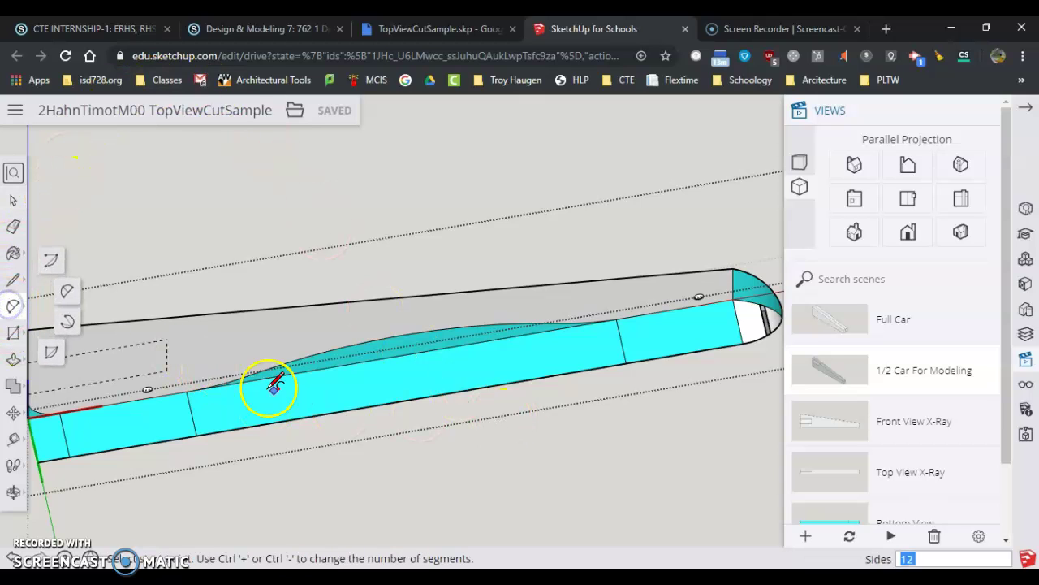
pyautogui.click(312, 368)
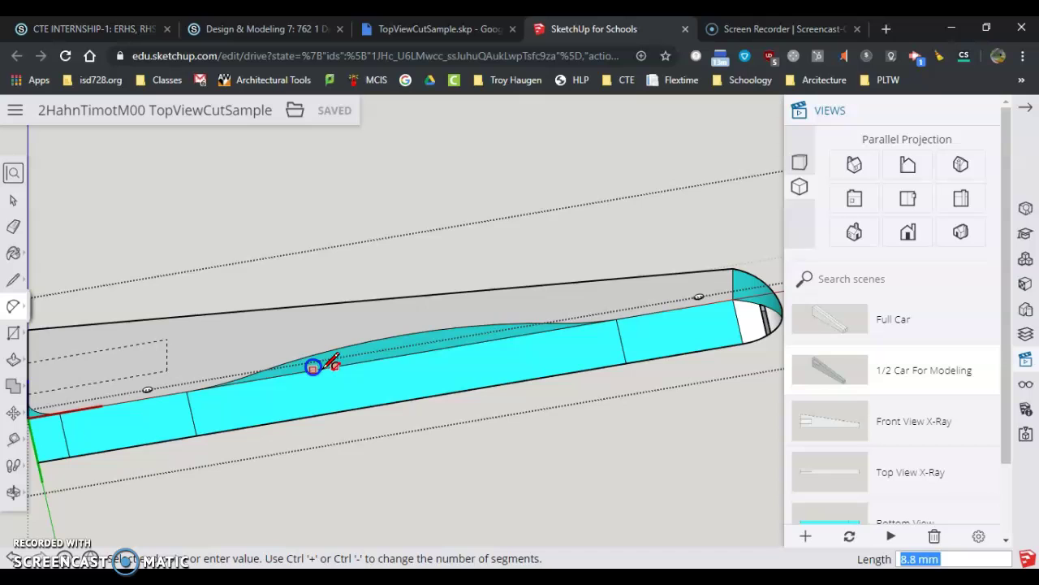
pyautogui.click(531, 333)
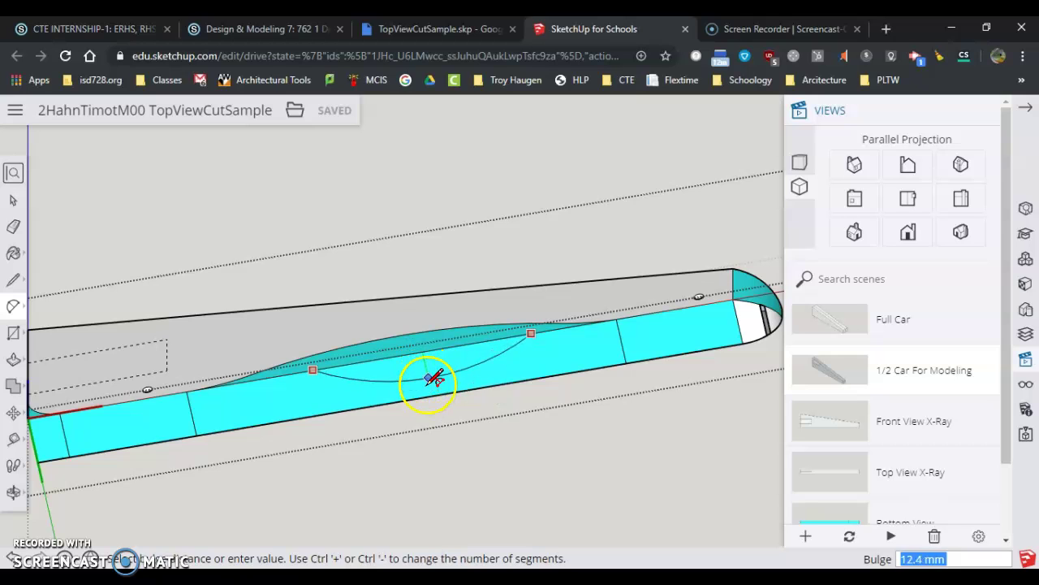
pyautogui.moveTo(435, 379)
pyautogui.mouseDown()
pyautogui.moveTo(430, 366)
pyautogui.moveTo(435, 383)
pyautogui.mouseUp()
pyautogui.click(428, 388)
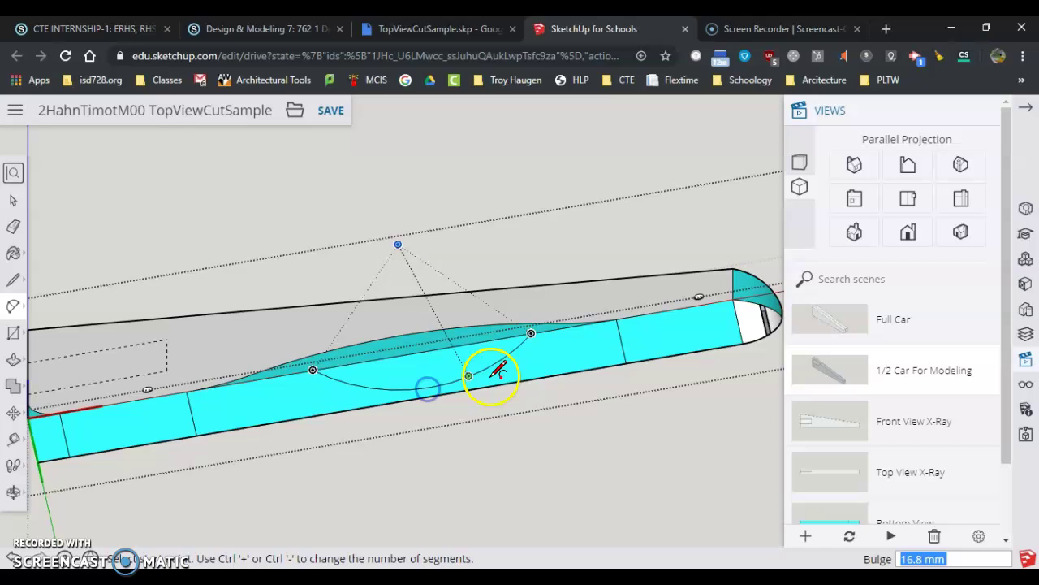
# Step: Draw a tangent arc about 38.6 mm long from the nose-side part of the first arc to the bottom face's edge
pyautogui.scroll(3, 549, 351)
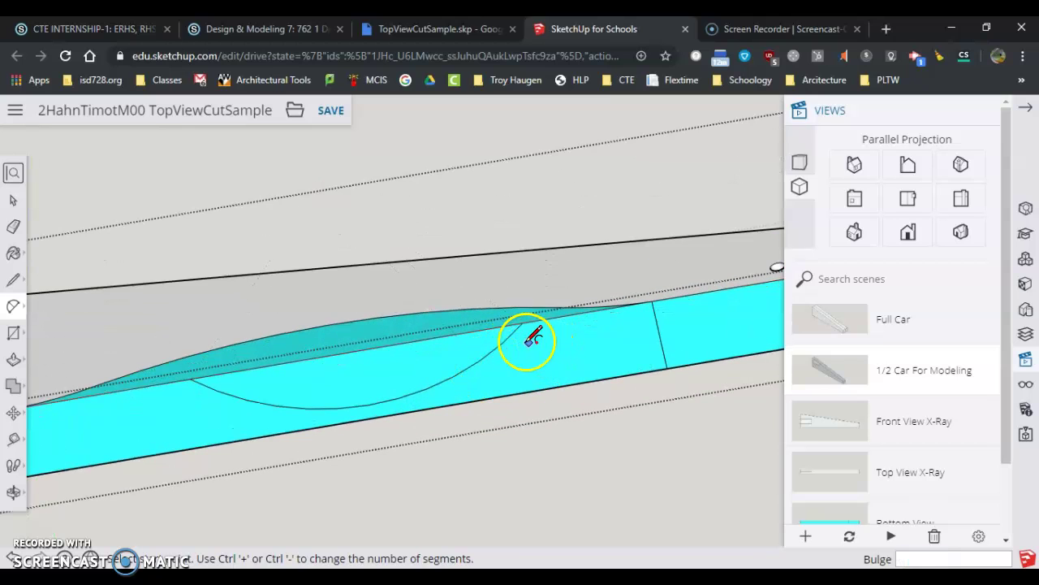
pyautogui.click(485, 360)
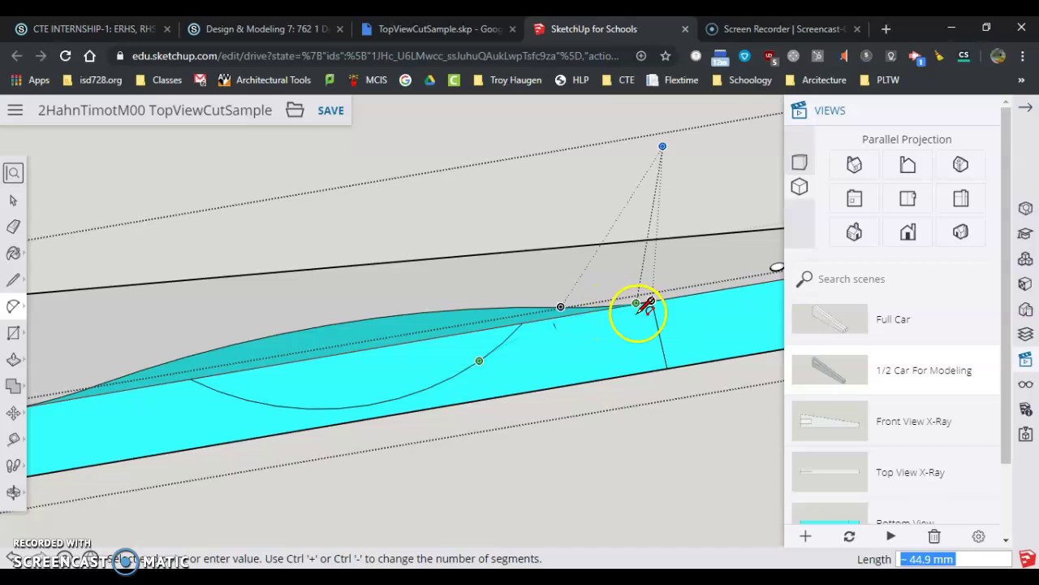
pyautogui.scroll(3, 644, 304)
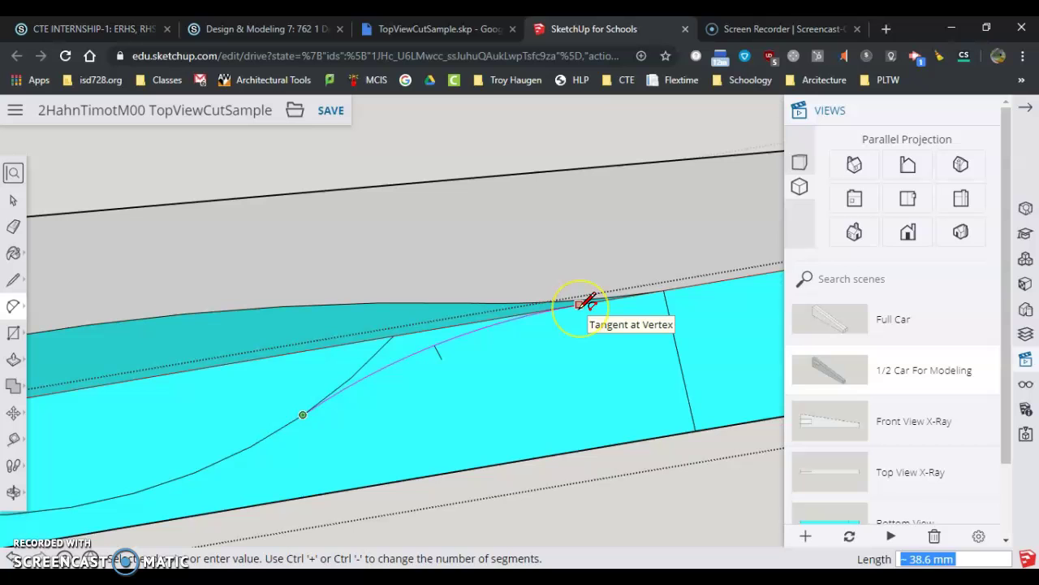
pyautogui.click(580, 304)
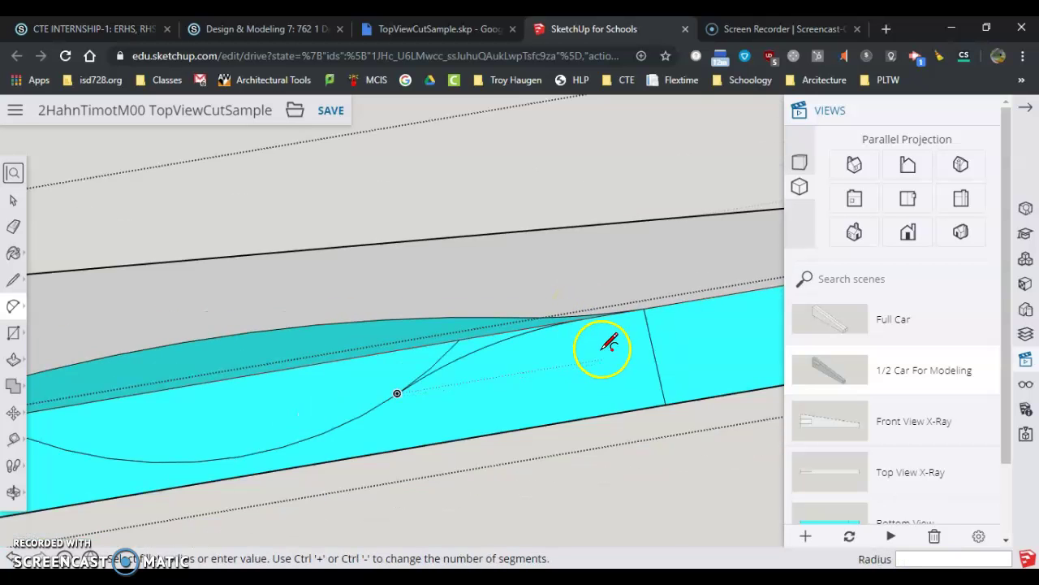
# Step: Draw a matching tangent arc about 38.6 mm long from the rear-side part of the first arc to the same edge
pyautogui.click(236, 422)
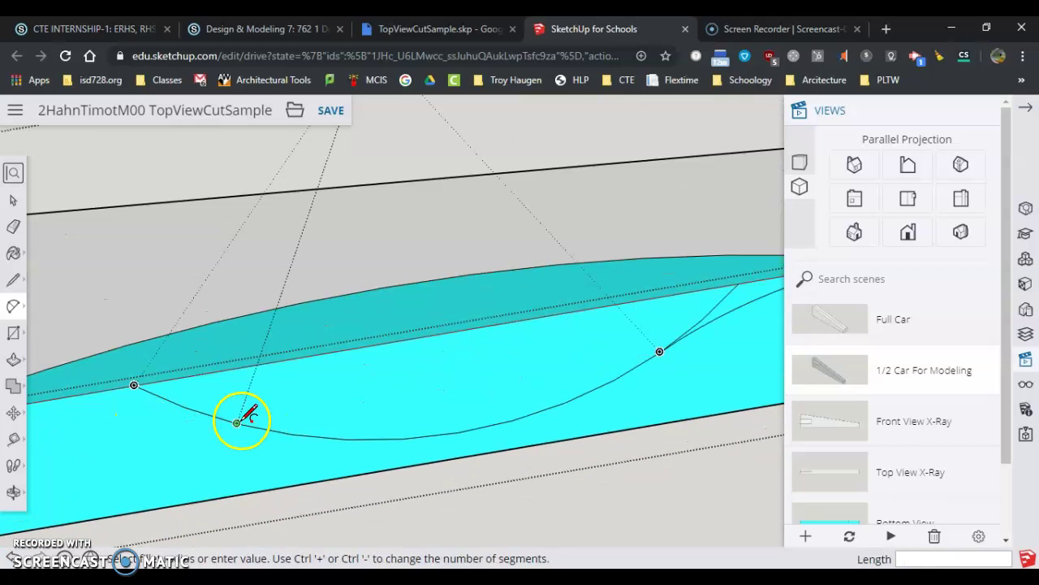
pyautogui.scroll(-3, 290, 397)
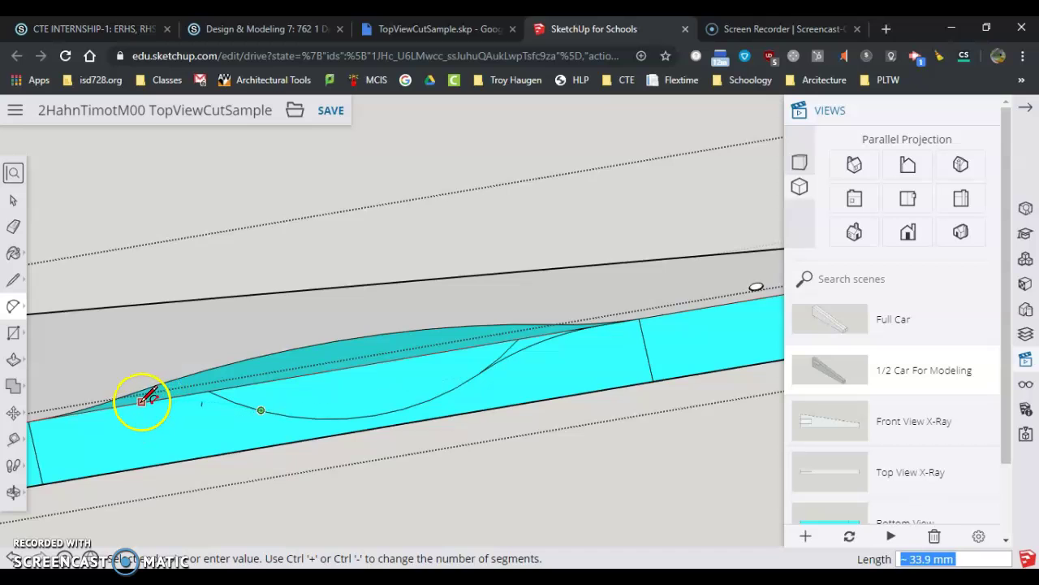
pyautogui.scroll(3, 136, 406)
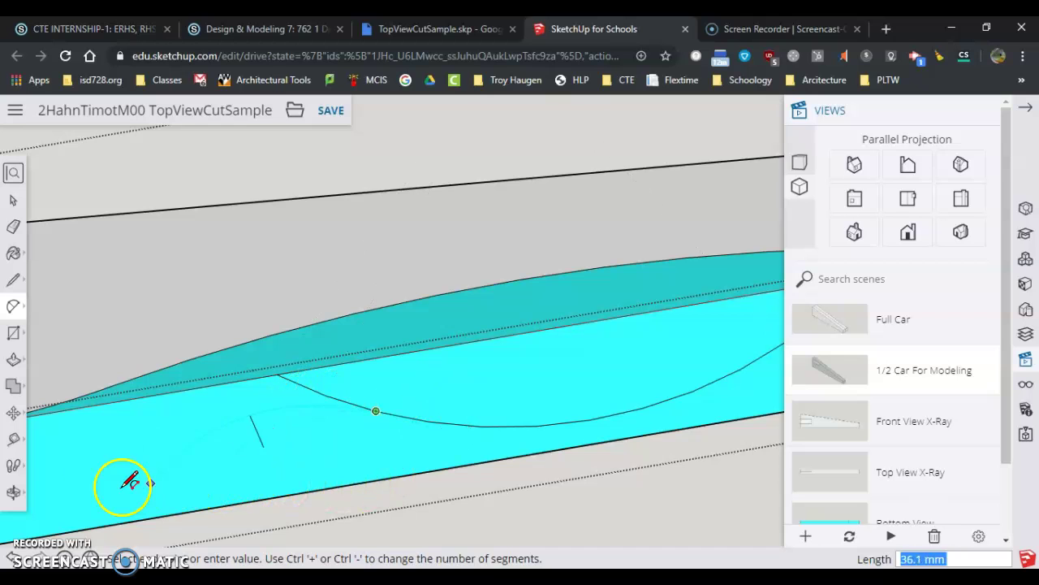
pyautogui.click(122, 398)
pyautogui.scroll(-2, 173, 410)
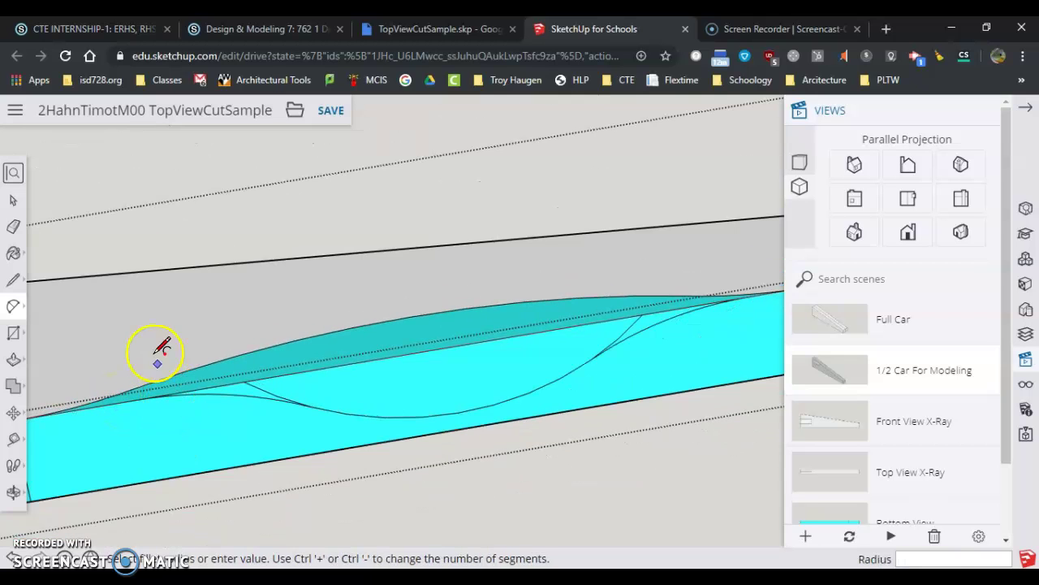
# Step: Erase the two leftover ends of the first arc between the tangent arcs and the edge
pyautogui.click(8, 230)
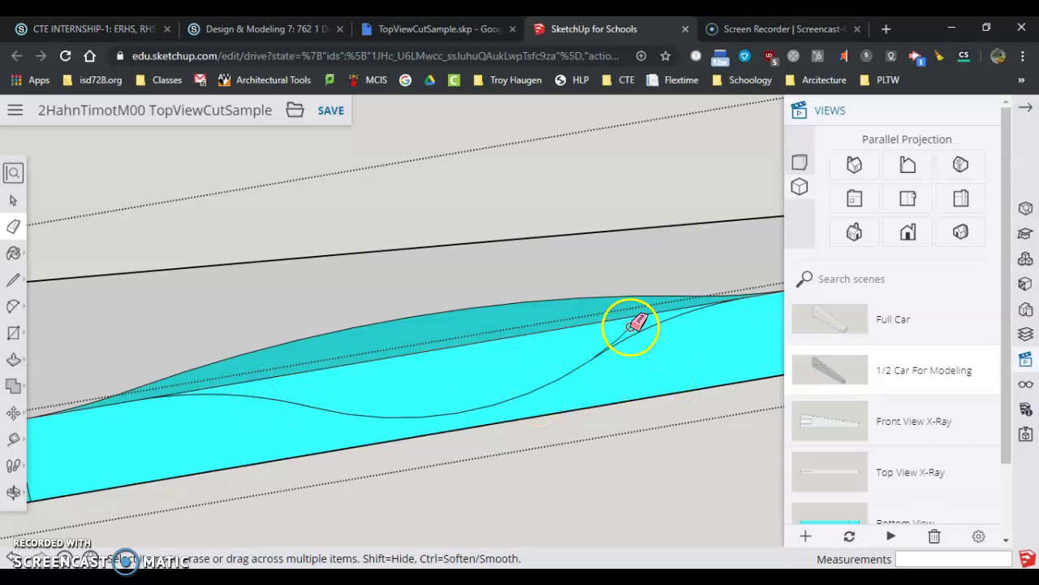
pyautogui.scroll(-3, 402, 350)
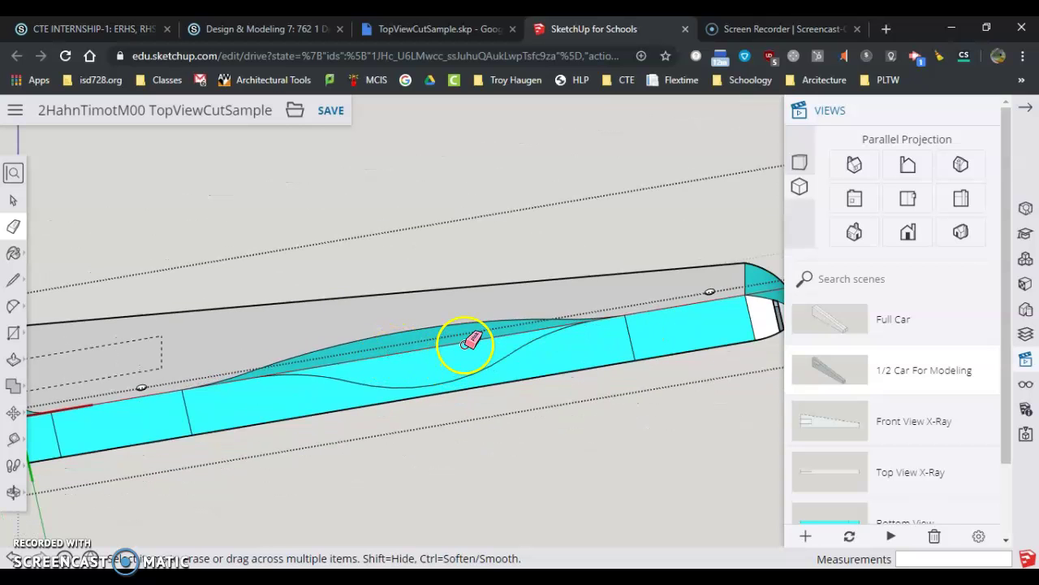
pyautogui.scroll(2, 461, 345)
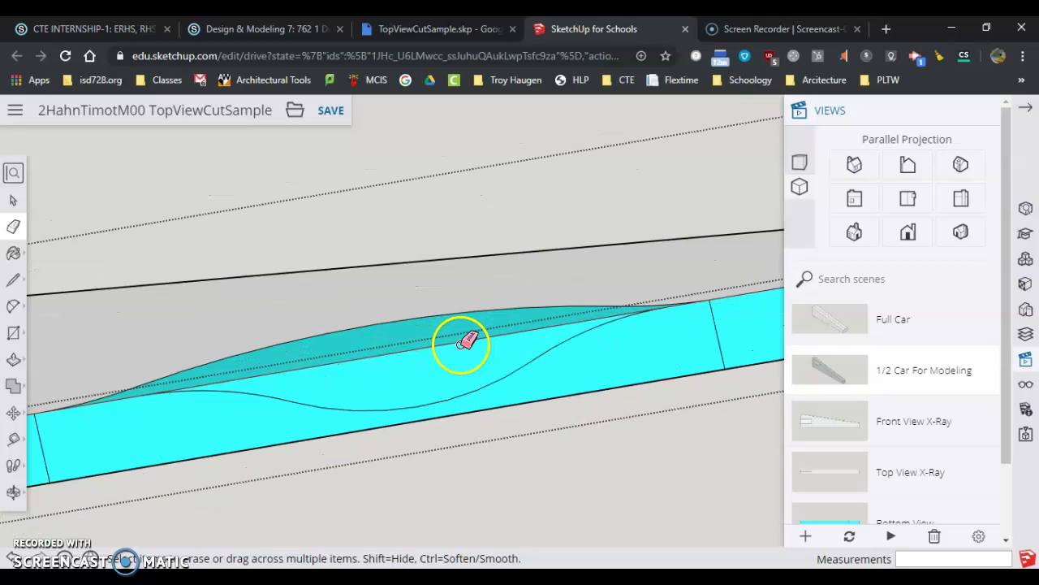
# Step: Push/Pull the curved cut profile on the bottom face about 66.6 mm upward, through and above the car body
pyautogui.click(10, 361)
pyautogui.click(429, 371)
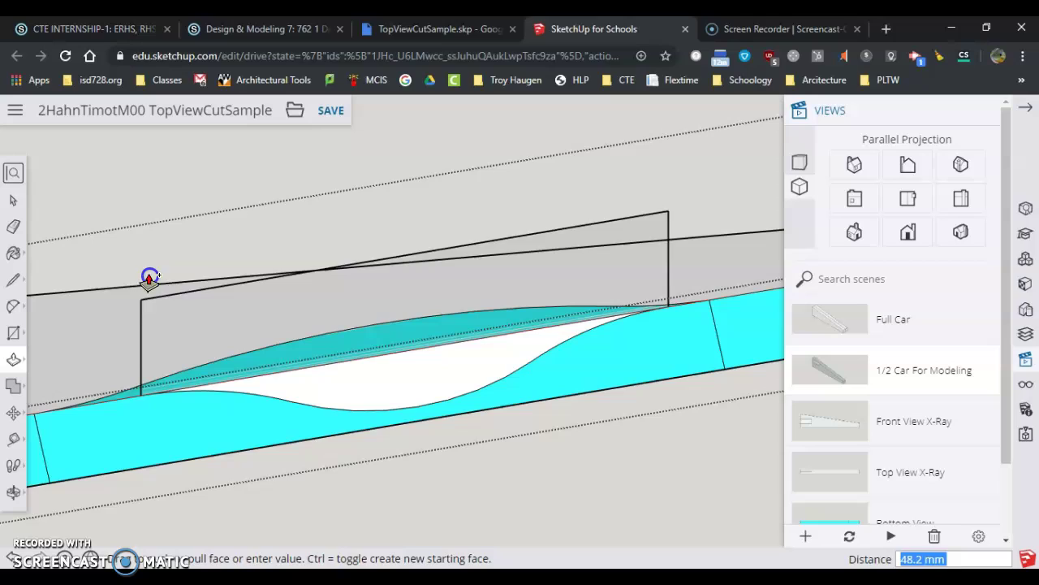
pyautogui.click(170, 240)
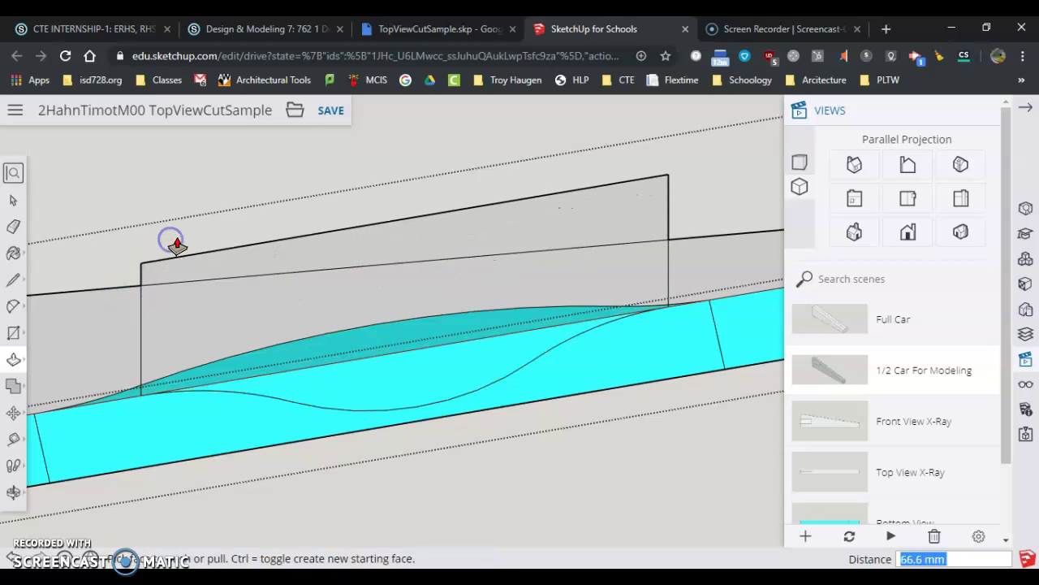
pyautogui.moveTo(609, 254); pyautogui.dragTo(596, 217, button='middle')
pyautogui.scroll(2, 596, 218)
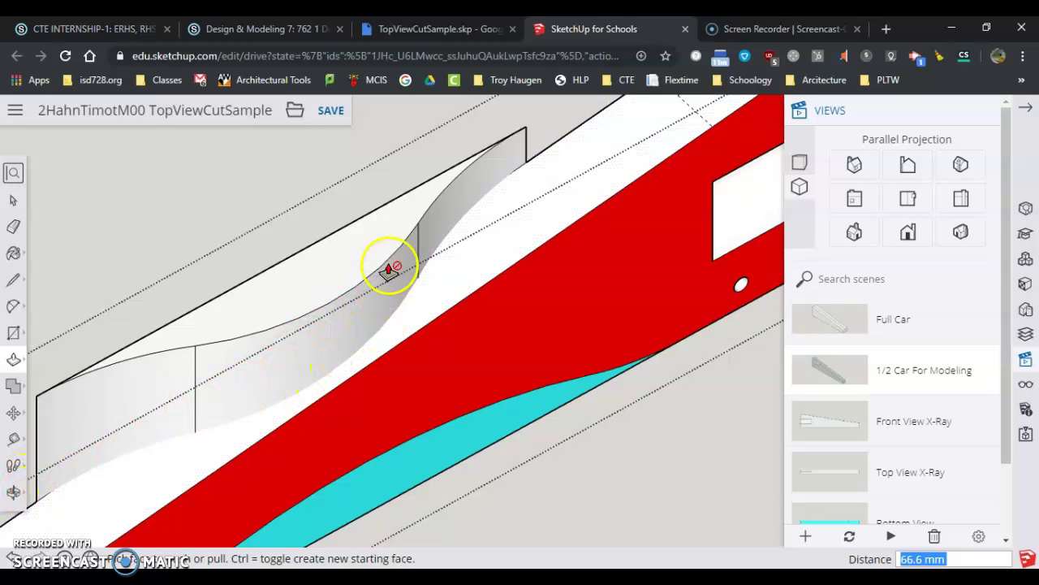
pyautogui.click(13, 200)
pyautogui.click(236, 375)
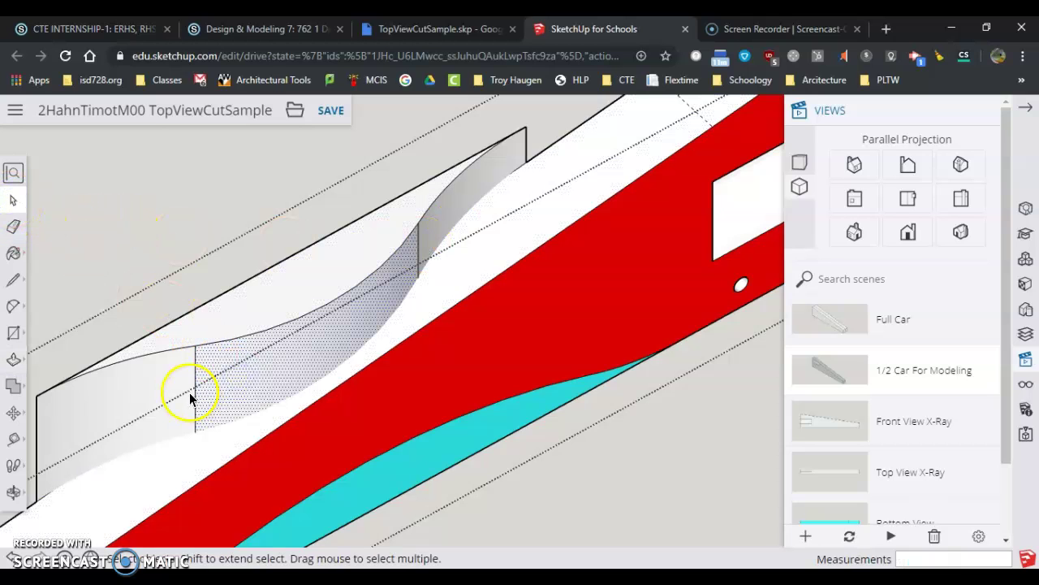
pyautogui.tripleClick(231, 394)
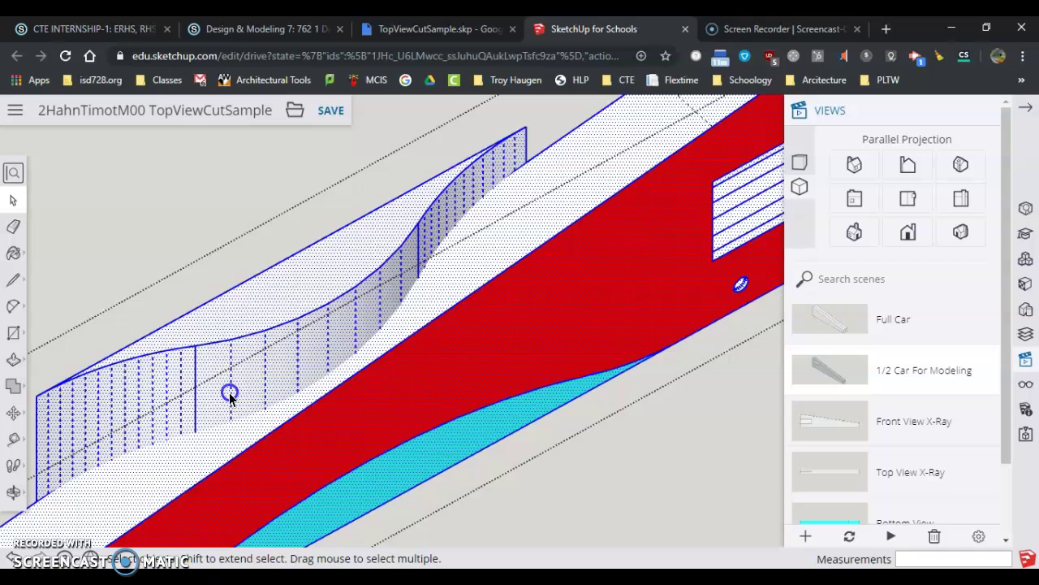
pyautogui.click(539, 490)
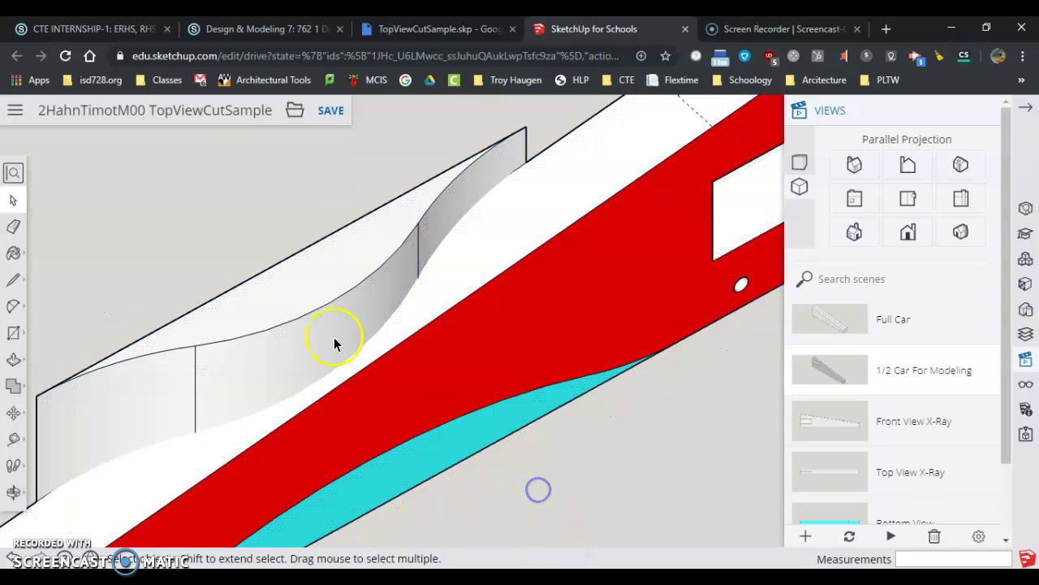
pyautogui.tripleClick(307, 342)
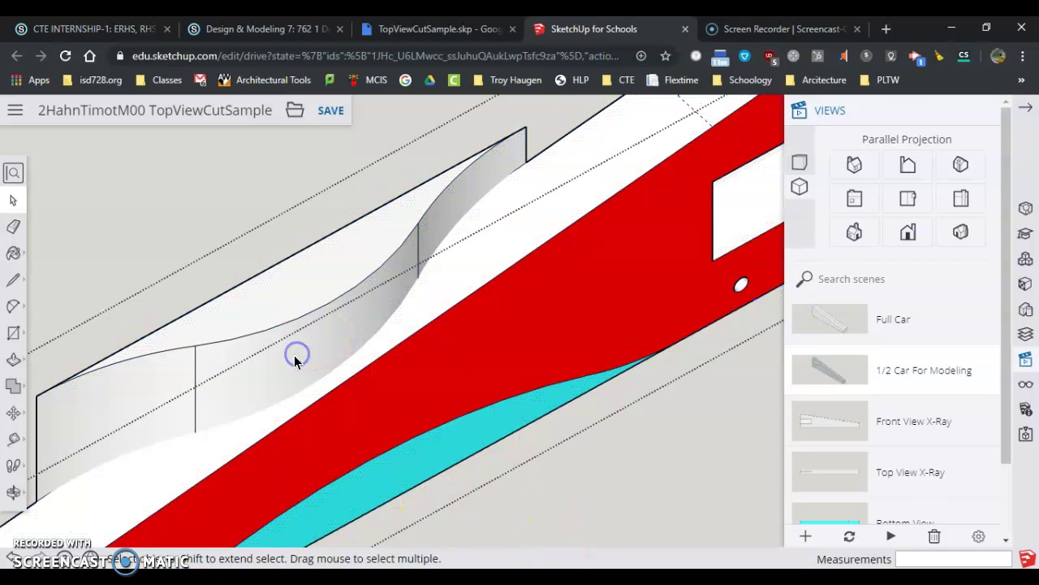
# Step: Select the three curved faces of the extruded profile with the two edges between them, and intersect them with the car body
pyautogui.click(296, 355)
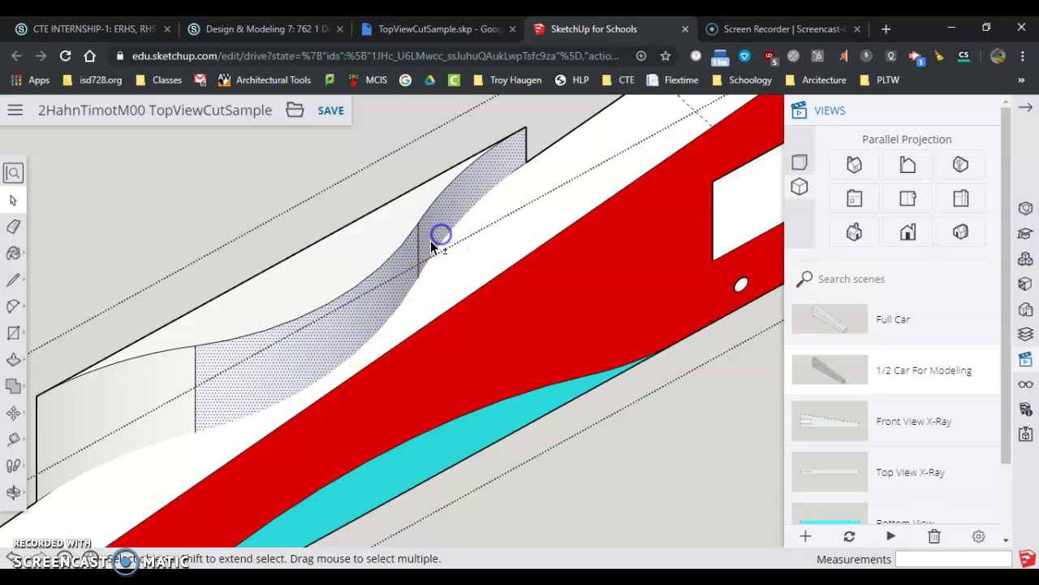
pyautogui.keyDown('shift'); pyautogui.click(192, 367); pyautogui.keyUp('shift')
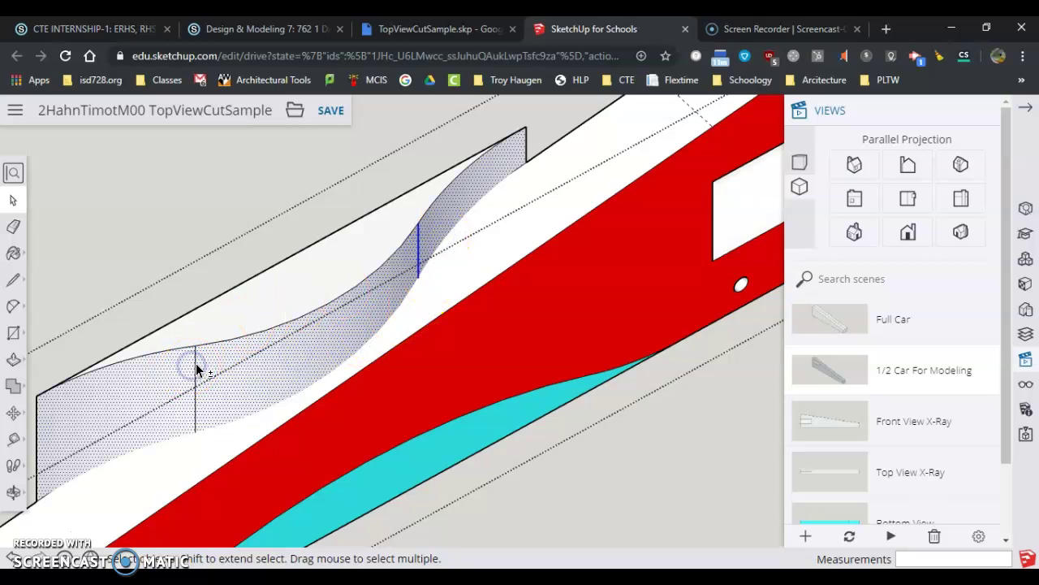
pyautogui.rightClick(266, 386)
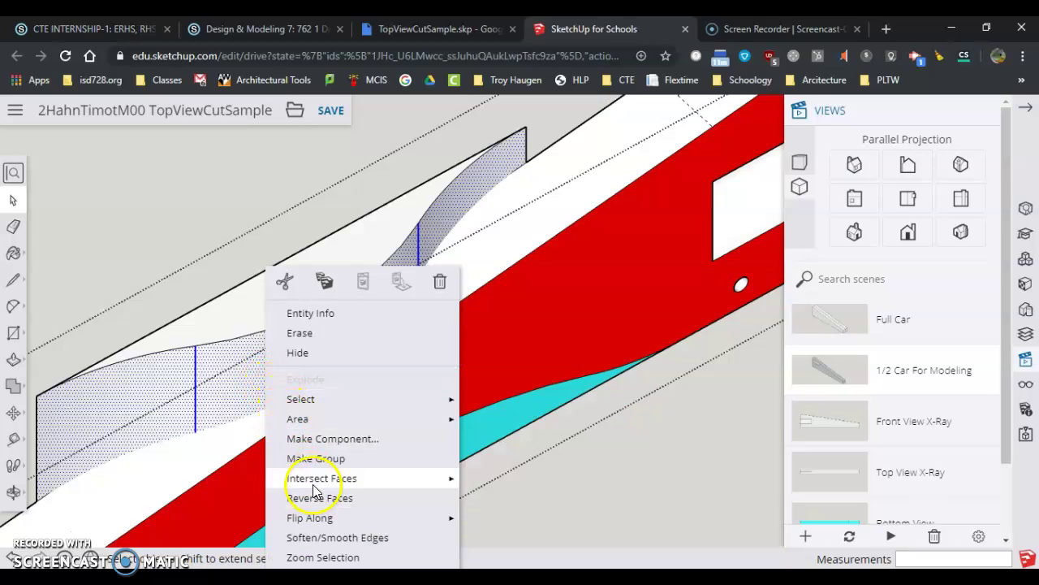
pyautogui.click(472, 481)
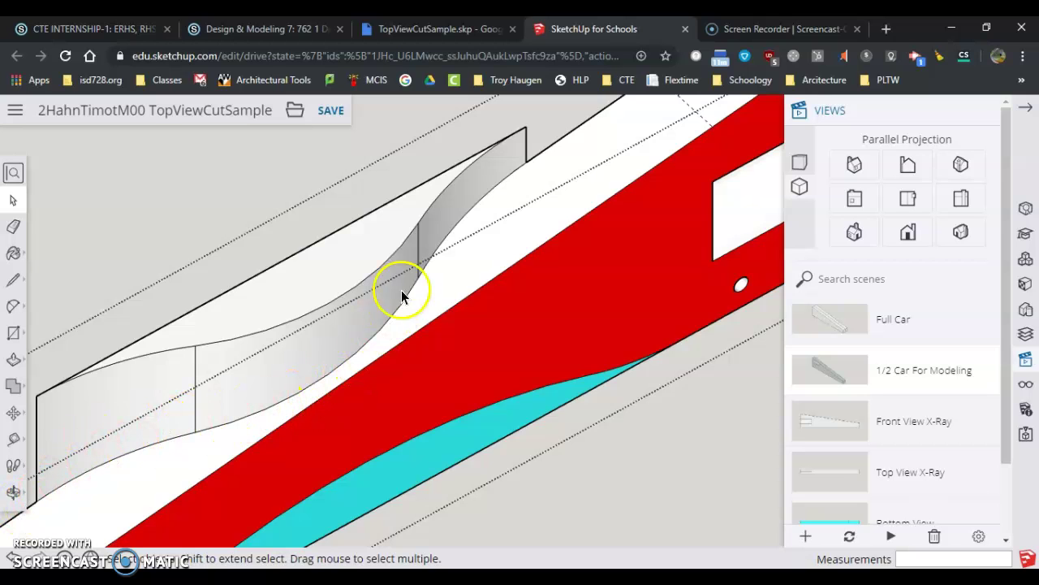
# Step: In the front view, erase the part of the extruded profile that sticks out above the car's sloped top
pyautogui.click(908, 232)
pyautogui.scroll(-5, 204, 364)
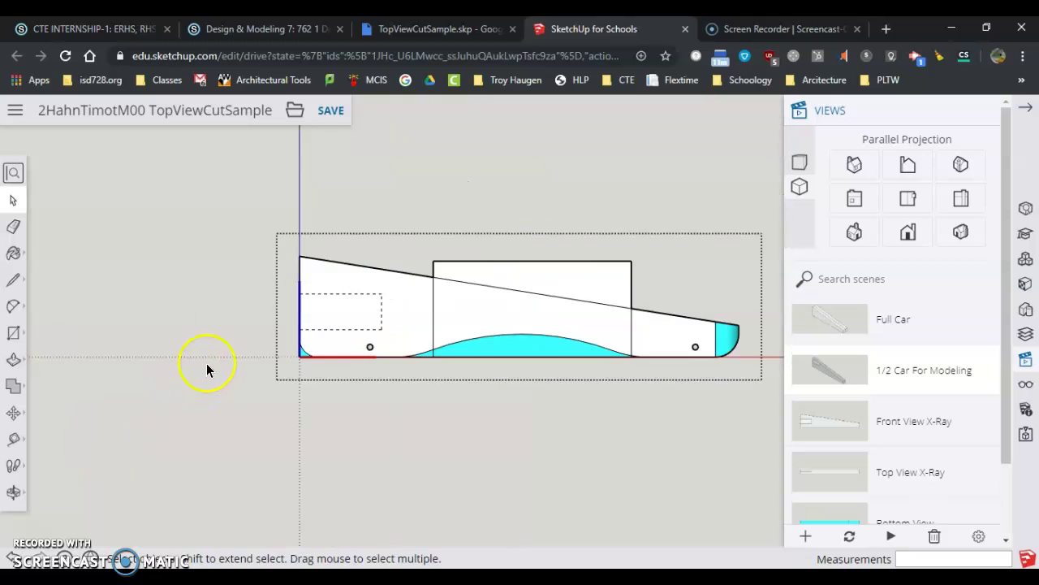
pyautogui.scroll(2, 530, 255)
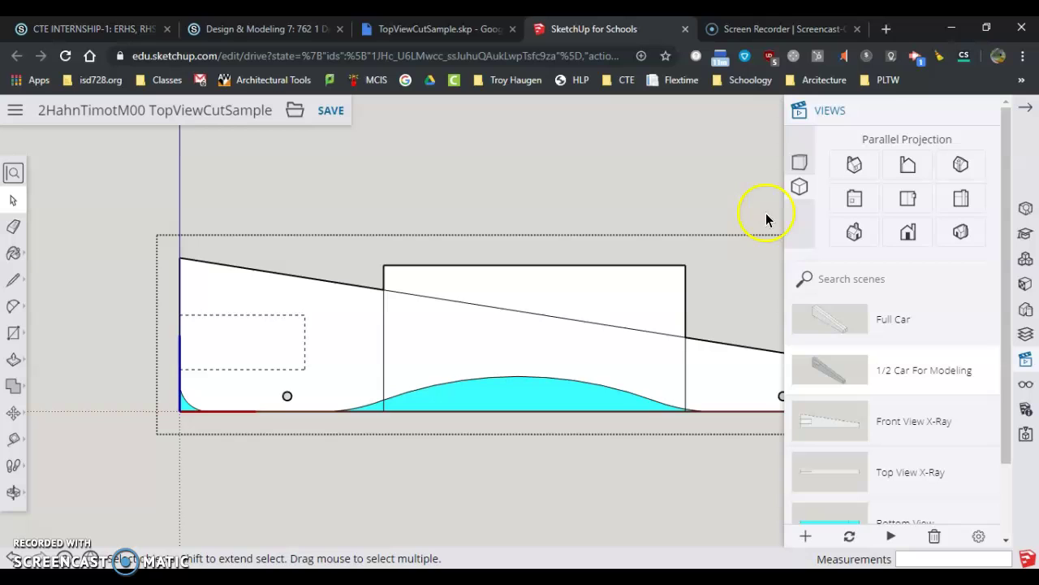
pyautogui.click(12, 227)
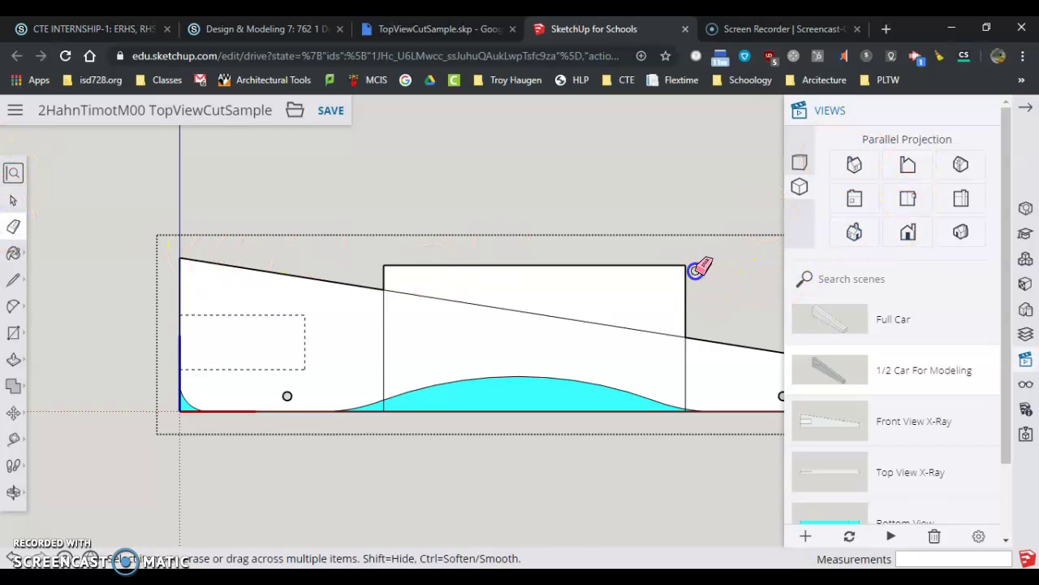
pyautogui.moveTo(696, 271); pyautogui.dragTo(682, 262)
pyautogui.moveTo(601, 277); pyautogui.dragTo(586, 251)
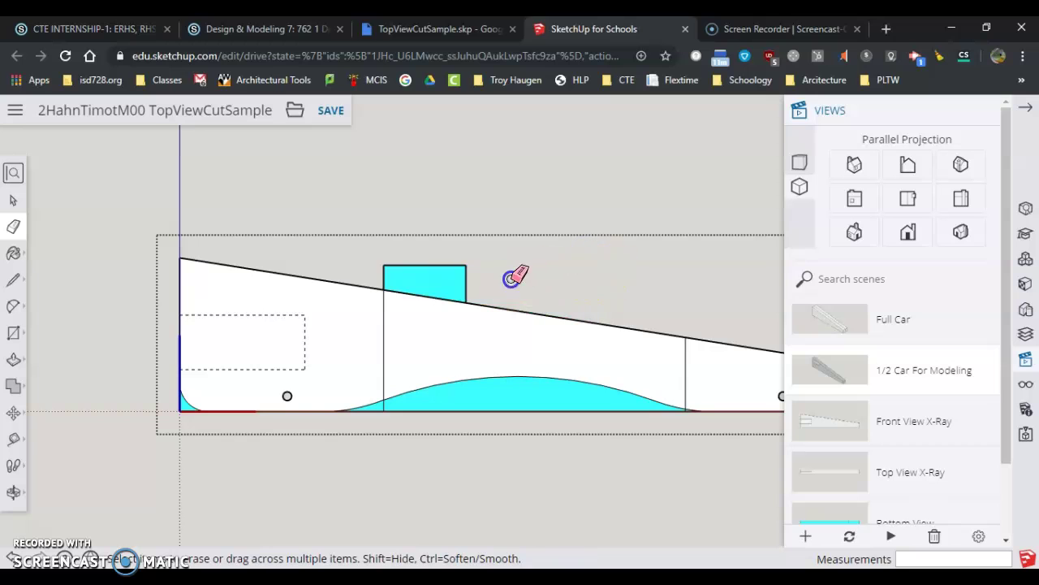
pyautogui.moveTo(510, 278); pyautogui.dragTo(448, 255)
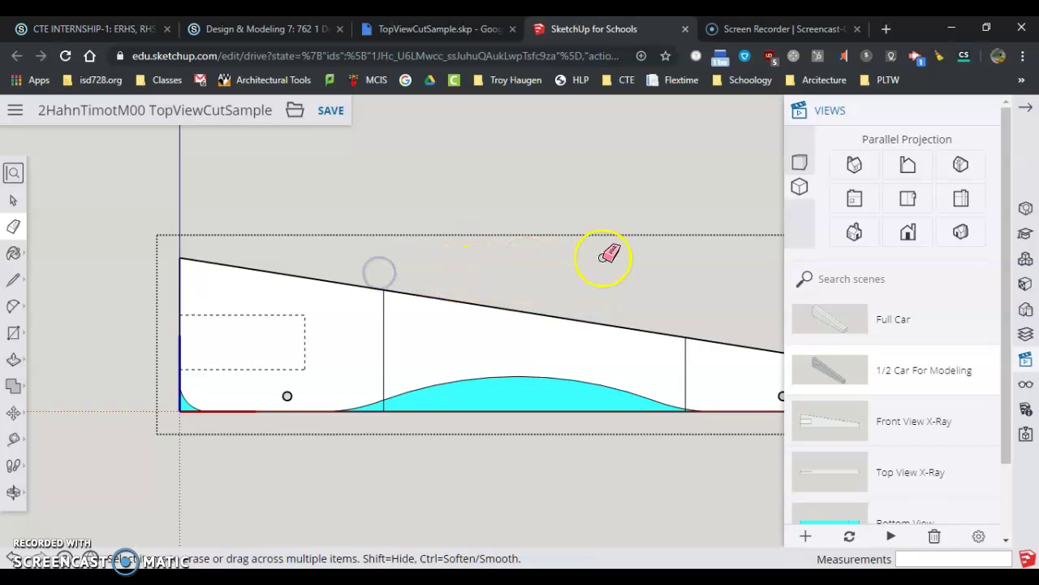
pyautogui.moveTo(603, 255); pyautogui.dragTo(603, 285, button='middle')
# Step: In the top view, erase the straight side edge outside the curved cut to remove the waste piece of the body
pyautogui.moveTo(549, 431); pyautogui.dragTo(605, 136, button='middle')
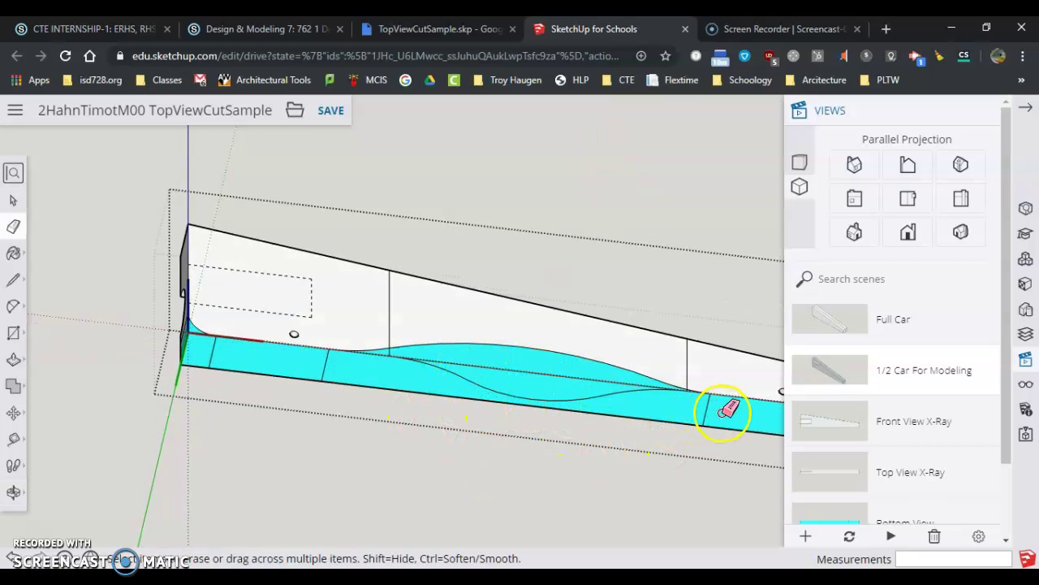
pyautogui.moveTo(587, 403); pyautogui.dragTo(436, 428, button='middle')
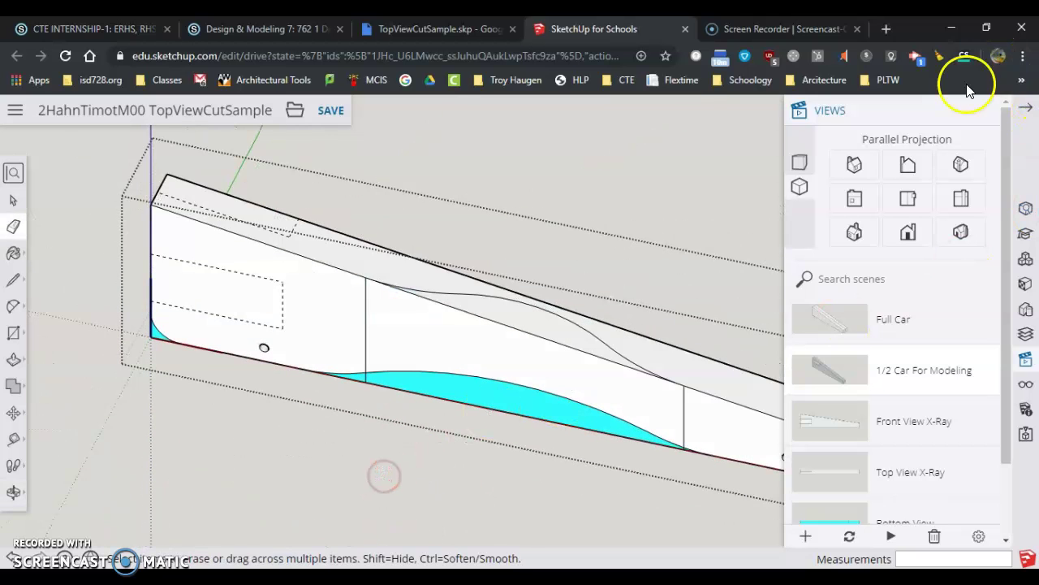
pyautogui.click(908, 198)
pyautogui.scroll(1, 526, 366)
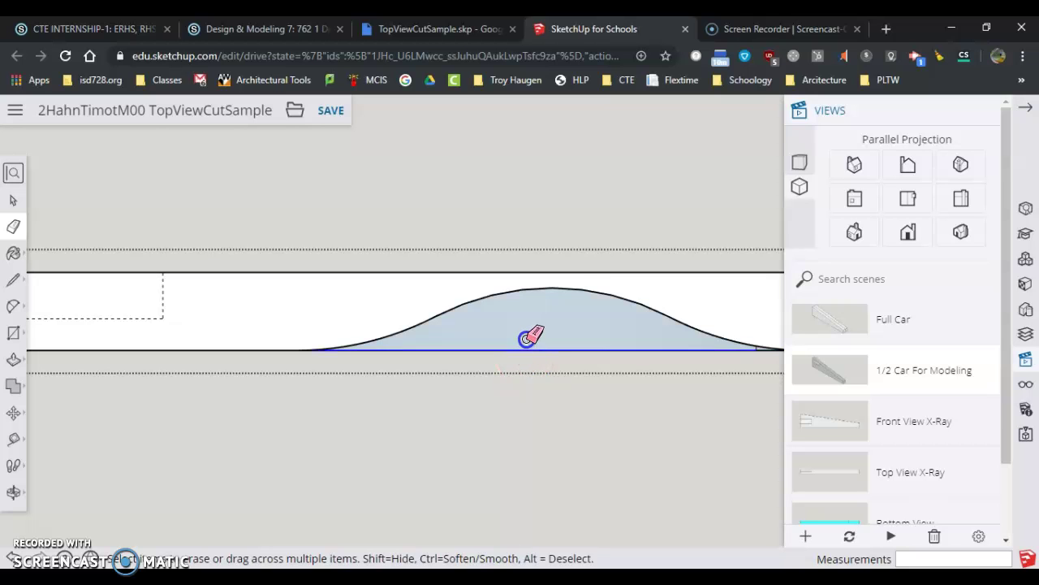
pyautogui.click(522, 351)
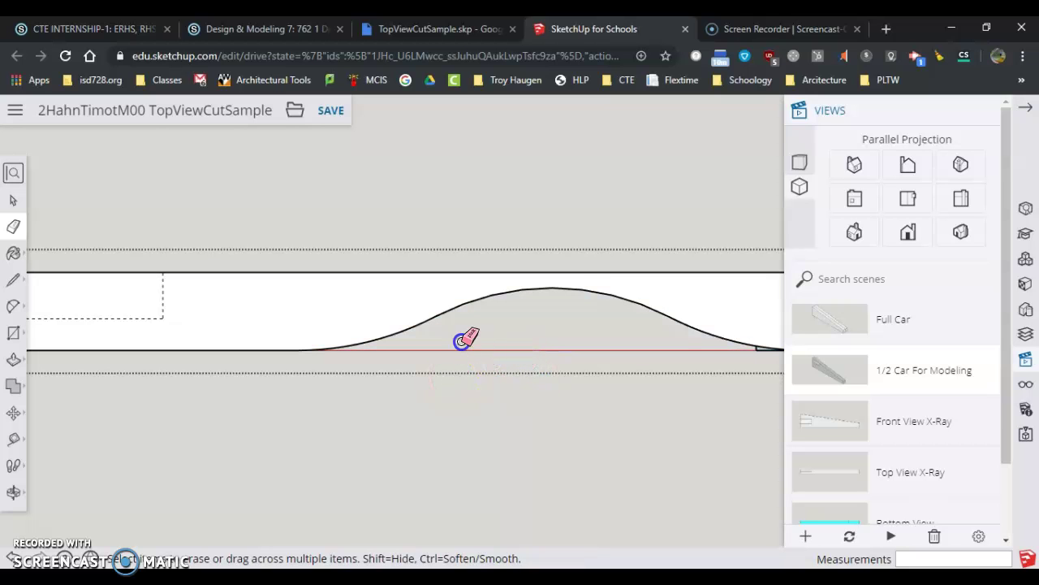
# Step: Erase the small leftover sliver at the front end of the cut, along the lower edge of the curved face
pyautogui.moveTo(483, 351); pyautogui.dragTo(552, 158, button='middle')
pyautogui.scroll(-3, 461, 400)
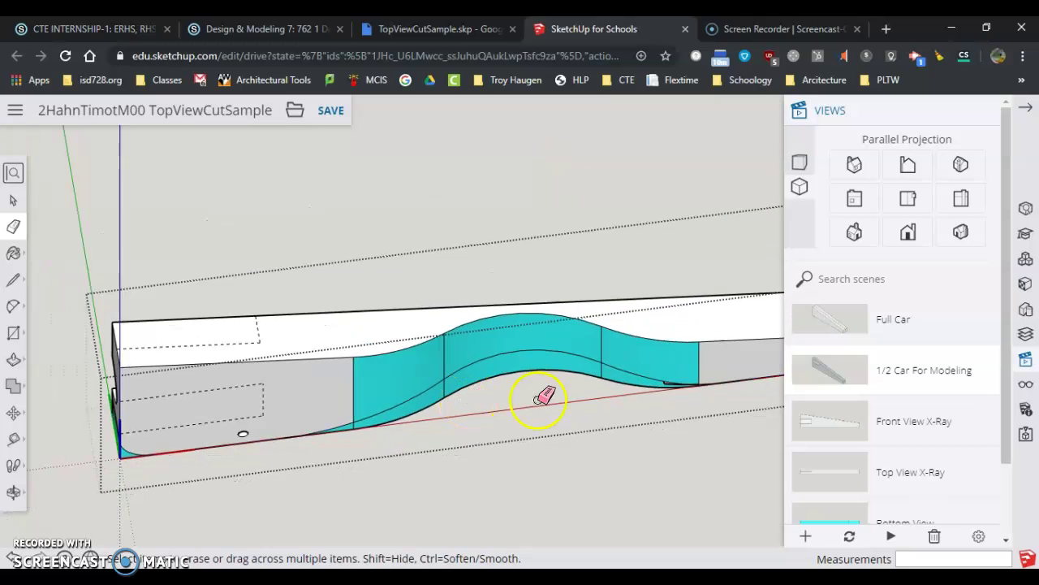
pyautogui.scroll(5, 652, 382)
pyautogui.moveTo(652, 385); pyautogui.dragTo(568, 445, button='middle')
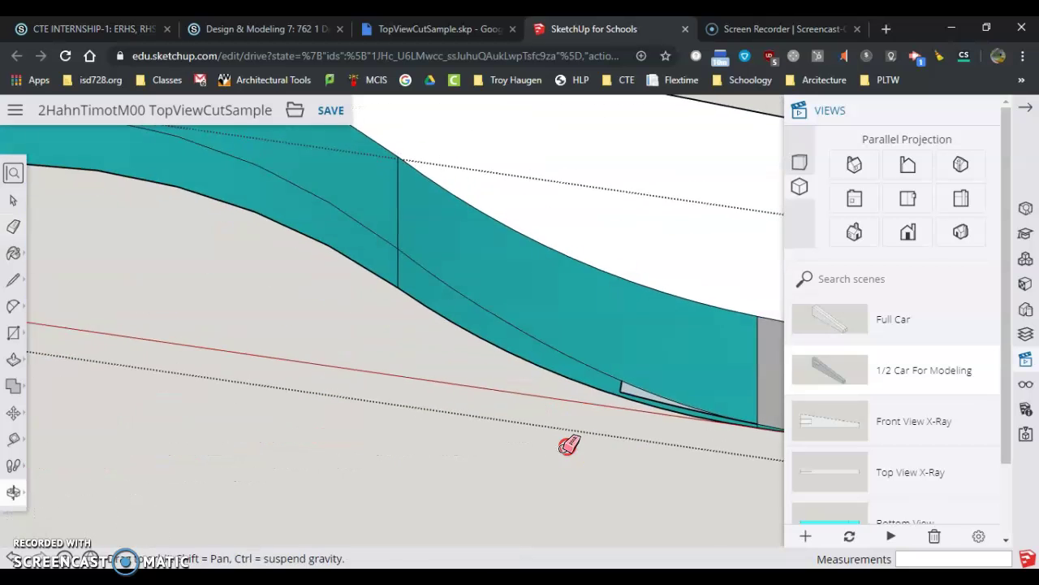
pyautogui.scroll(3, 624, 390)
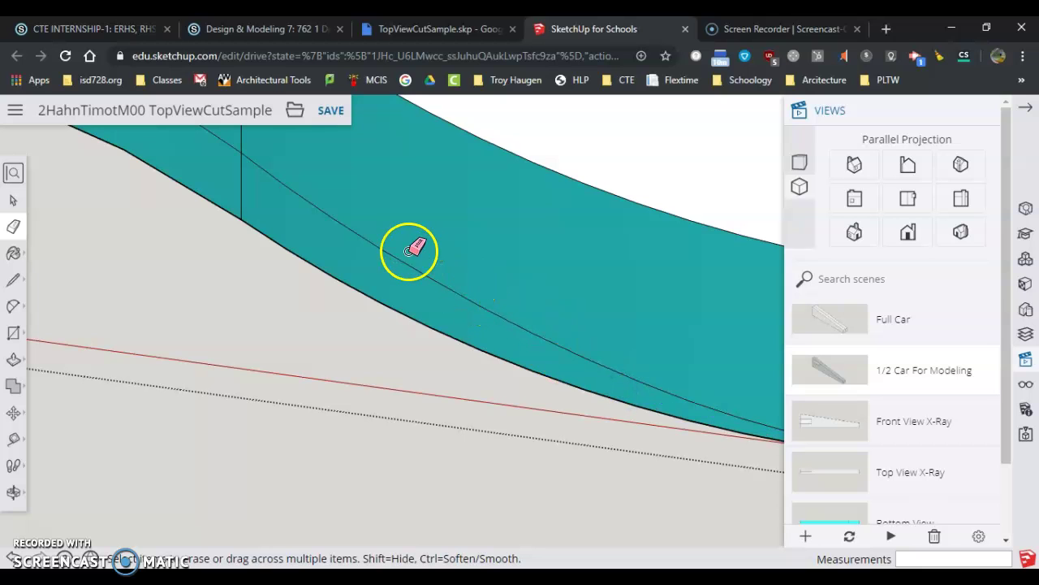
# Step: Try erasing part of the lengthwise curve and the front vertical seam on the curved cut faces, and undo both erasures
pyautogui.scroll(-1, 438, 268)
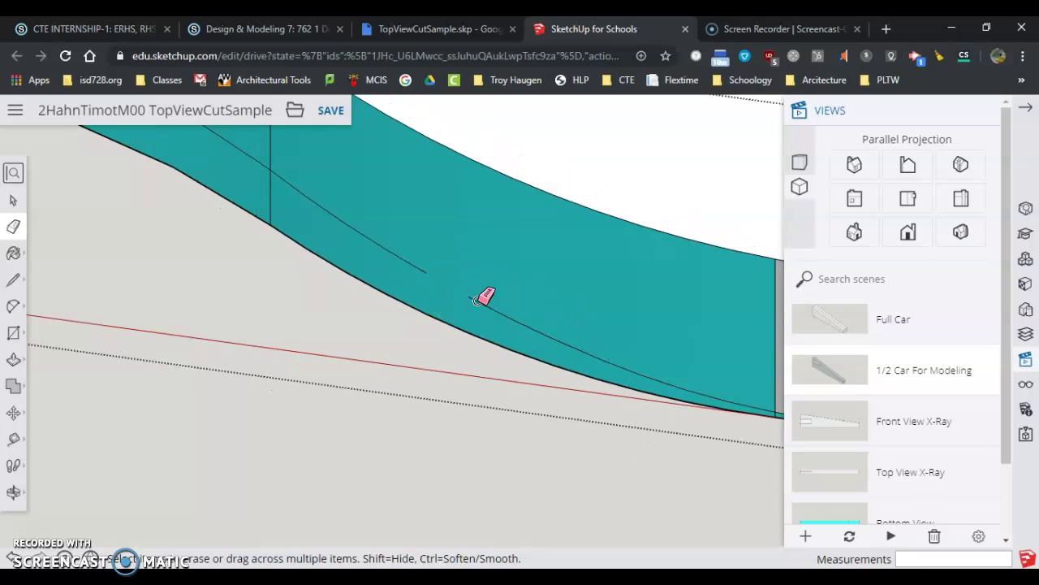
pyautogui.moveTo(453, 300); pyautogui.dragTo(596, 49, button='middle')
pyautogui.moveTo(494, 446)
pyautogui.mouseDown(button='middle')
pyautogui.moveTo(601, 74)
pyautogui.moveTo(379, 402)
pyautogui.mouseUp(button='middle')
pyautogui.moveTo(596, 86)
pyautogui.mouseDown(button='middle')
pyautogui.moveTo(401, 327)
pyautogui.moveTo(364, 397)
pyautogui.mouseUp(button='middle')
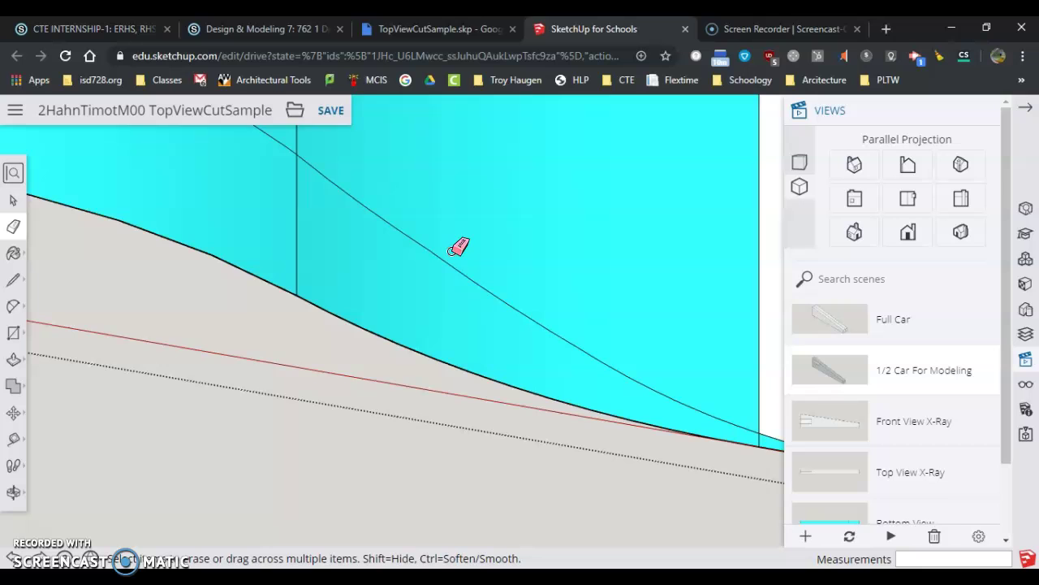
pyautogui.scroll(-5, 452, 270)
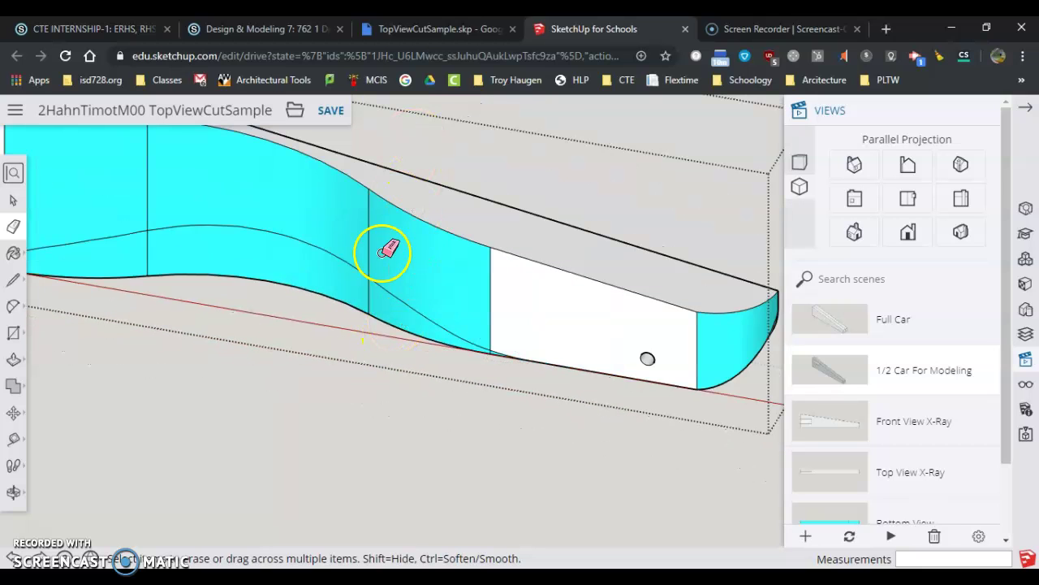
pyautogui.click(373, 225)
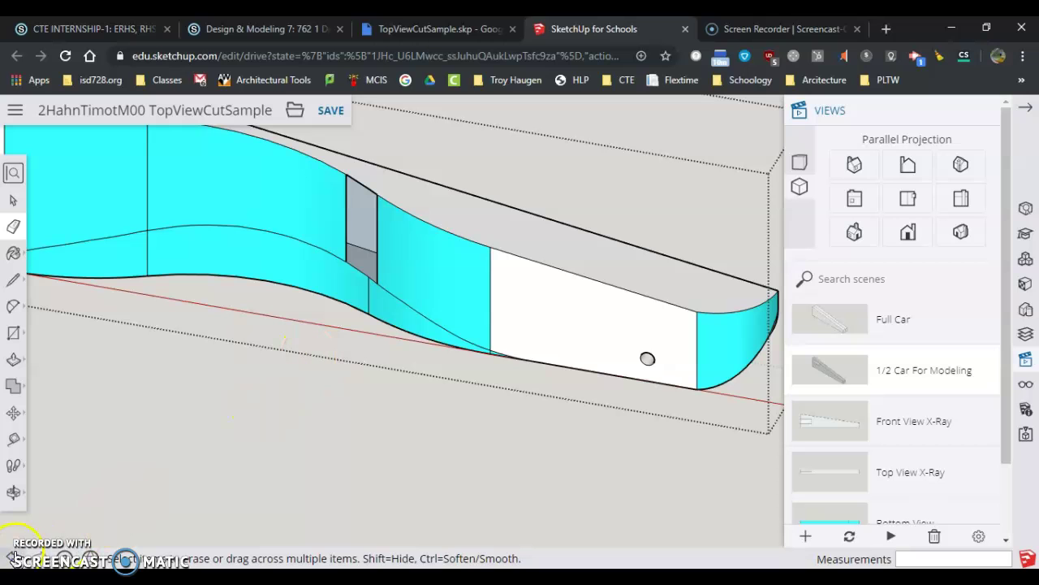
# Step: Check the curved side cut from different sides and save the car model
pyautogui.moveTo(501, 272); pyautogui.dragTo(455, 146, button='middle')
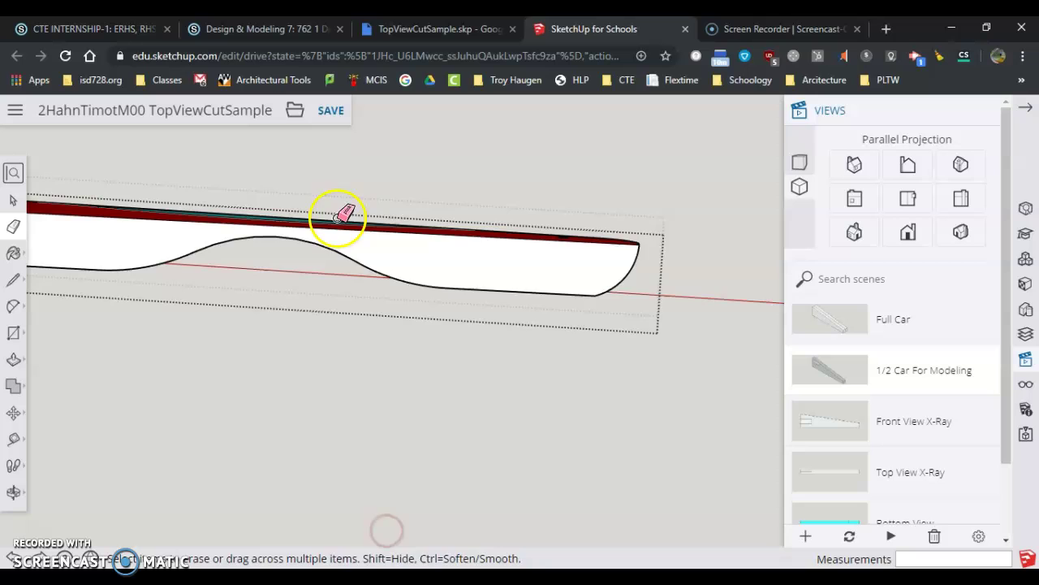
pyautogui.moveTo(339, 212)
pyautogui.mouseDown(button='middle')
pyautogui.moveTo(365, 109)
pyautogui.moveTo(199, 237)
pyautogui.mouseUp(button='middle')
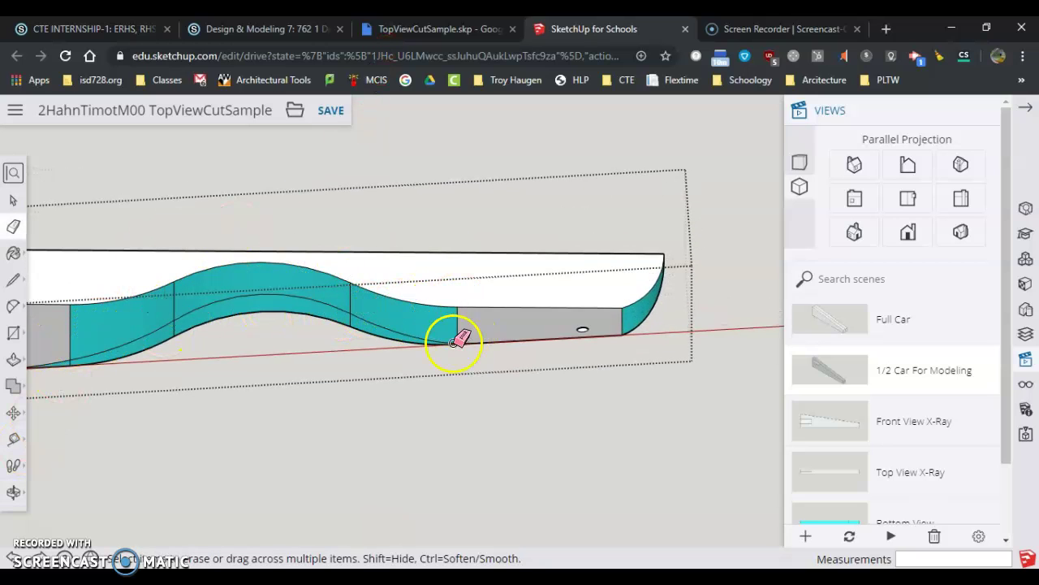
pyautogui.click(332, 112)
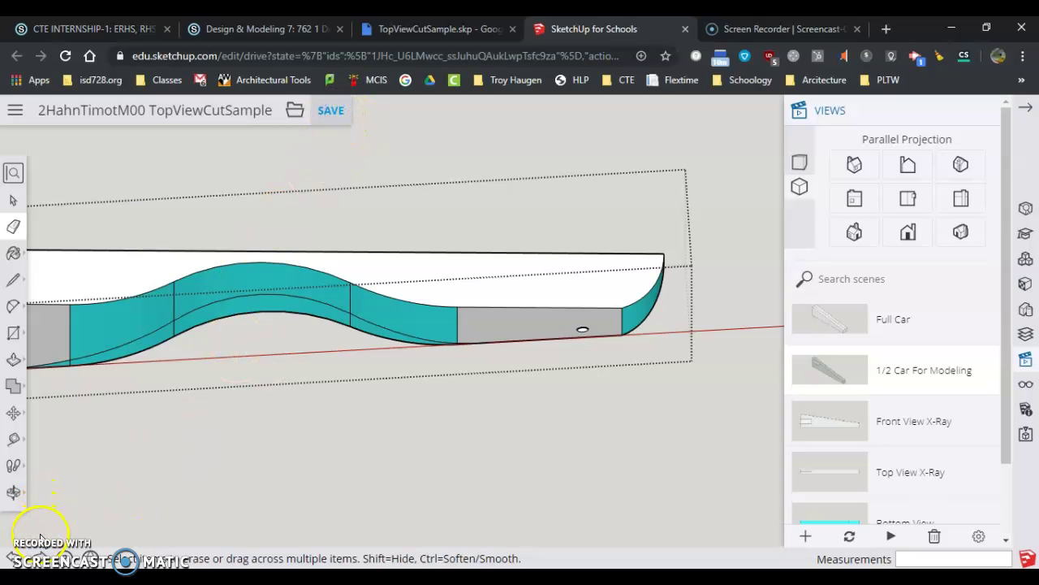